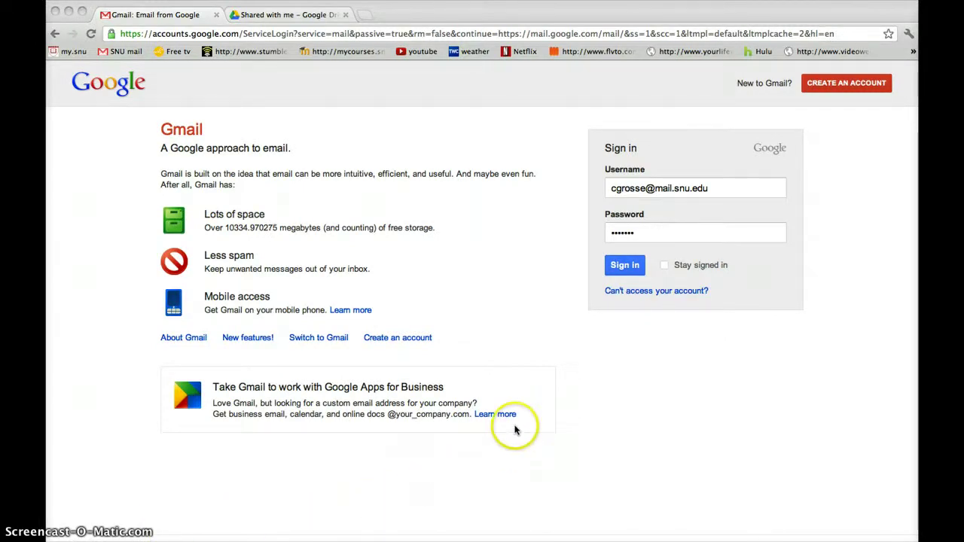
# - Sign in to the school Gmail account so its inbox loads
pyautogui.click(630, 270)
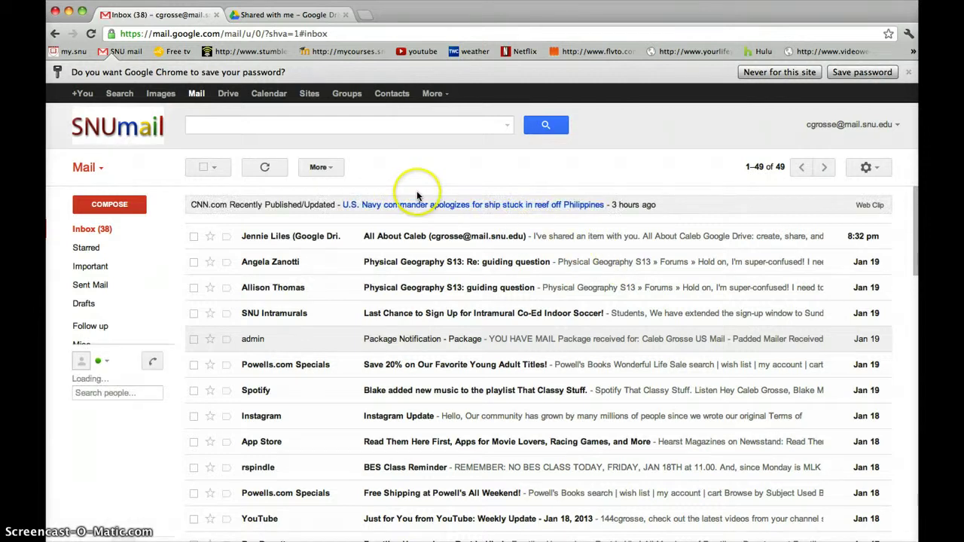
# - Create a new Google Slides presentation from Google Drive
pyautogui.click(230, 96)
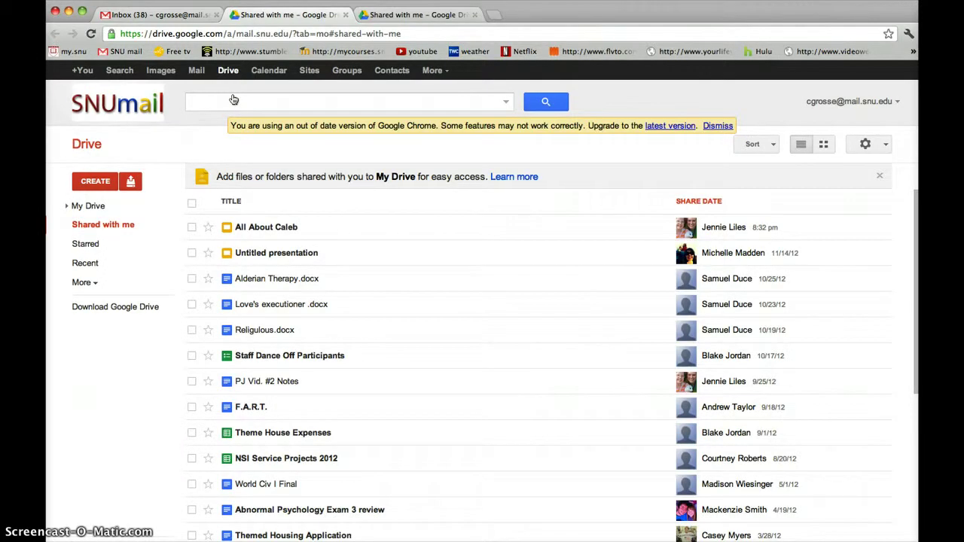
pyautogui.click(96, 183)
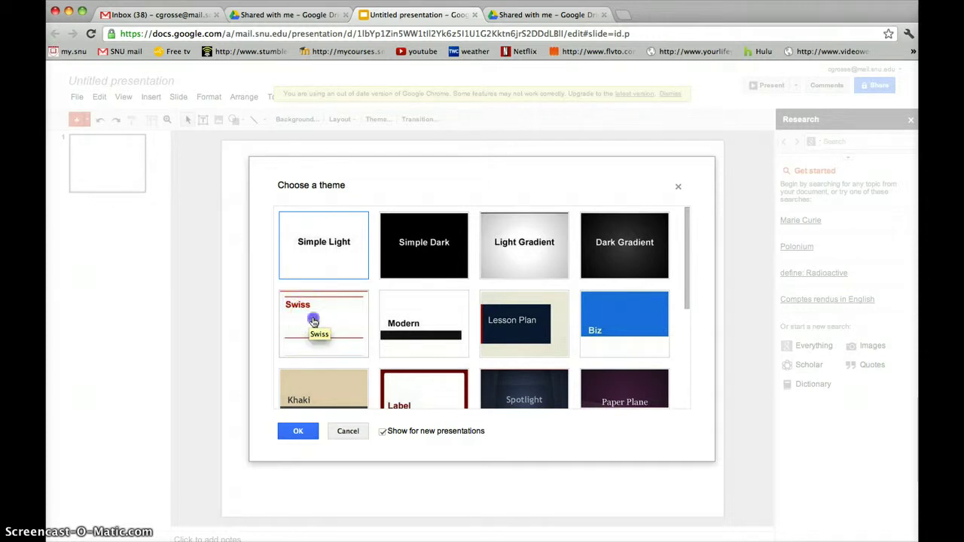
# - Apply the Swiss theme to the new presentation
pyautogui.click(314, 323)
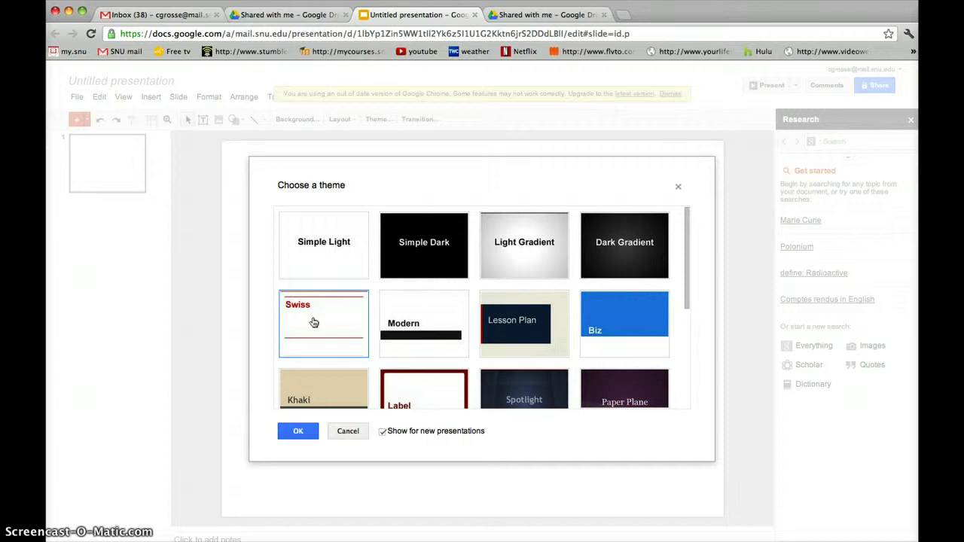
pyautogui.click(305, 431)
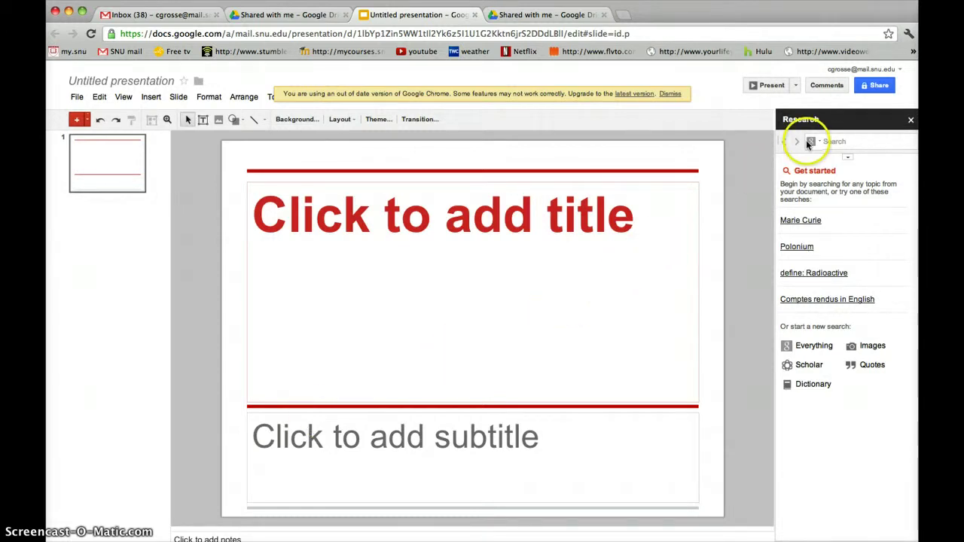
# - When sharing, rename the presentation to 'All About' plus the student's first name
pyautogui.click(874, 88)
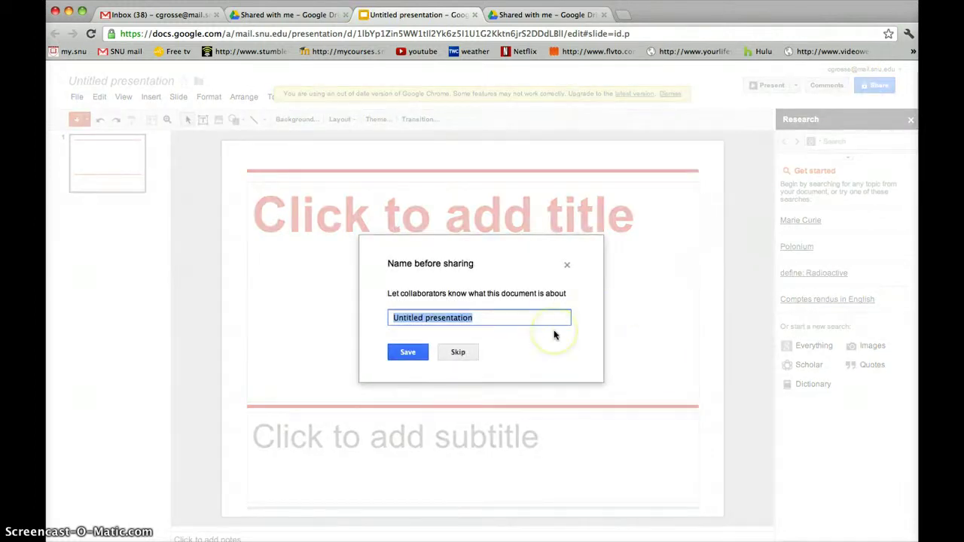
pyautogui.write('All A')
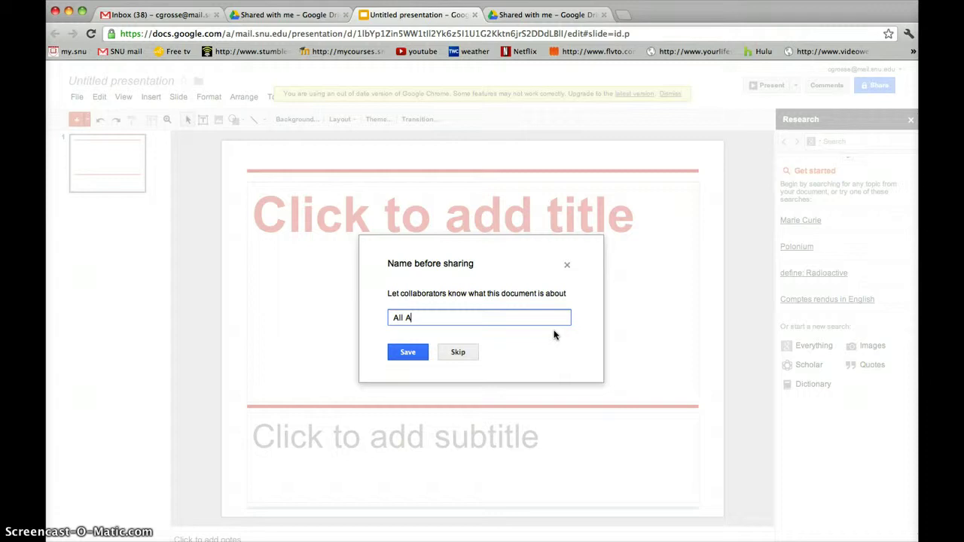
pyautogui.write('bout Caleb')
pyautogui.click(409, 354)
pyautogui.click(458, 353)
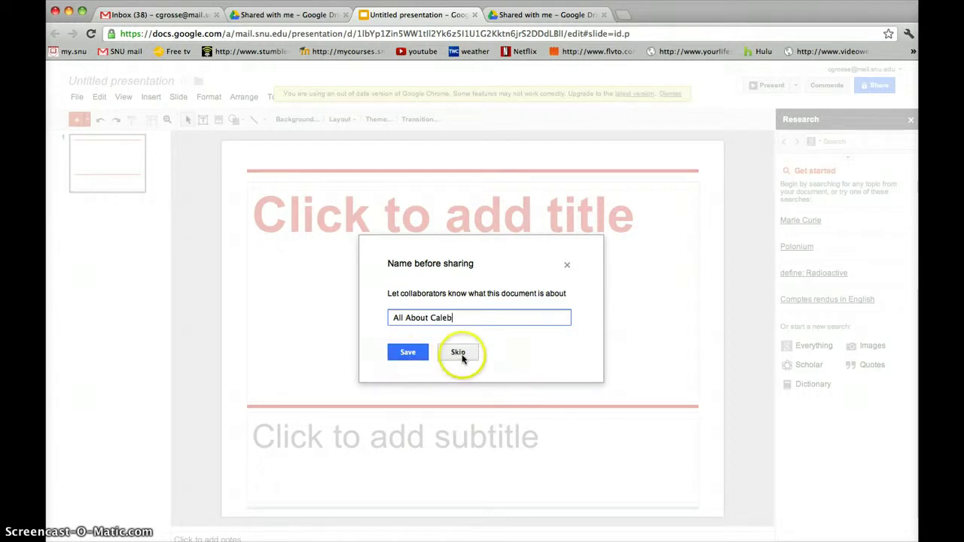
# - Give the chosen contact edit access to the presentation and close the sharing settings
pyautogui.click(406, 354)
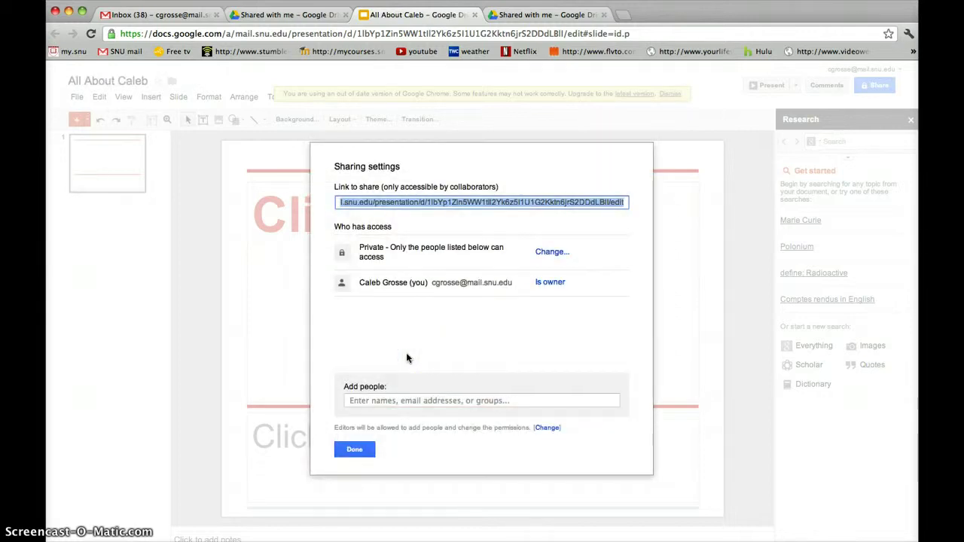
pyautogui.click(419, 403)
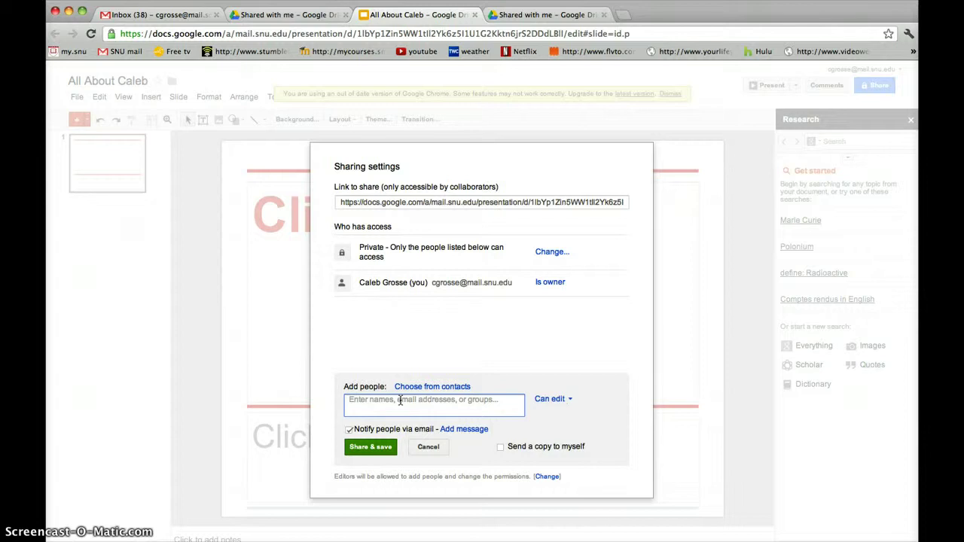
pyautogui.write('Jennie')
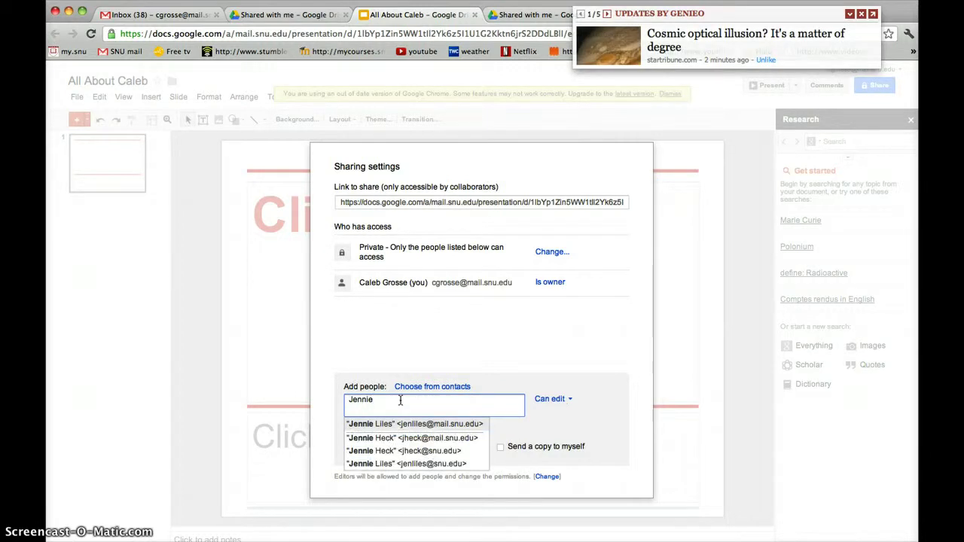
pyautogui.press('Return')
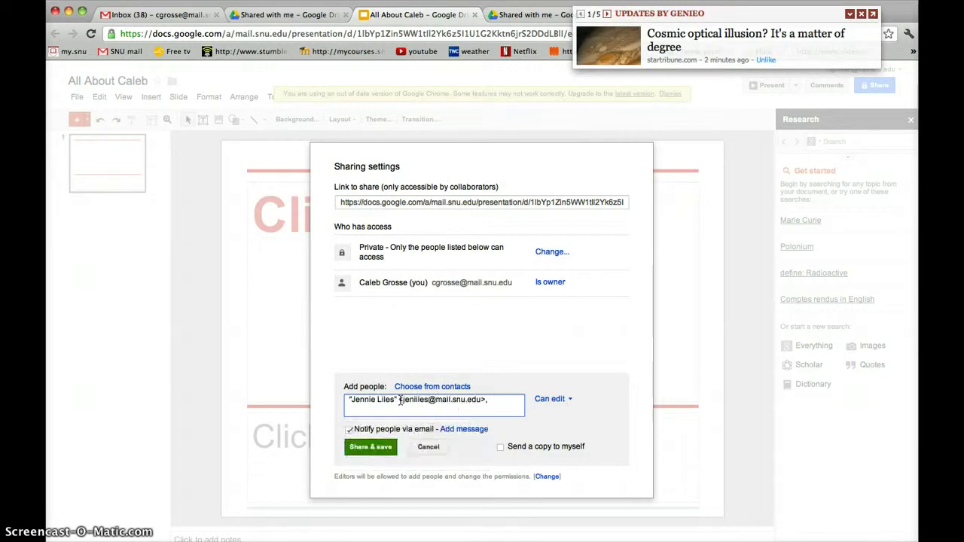
pyautogui.click(376, 447)
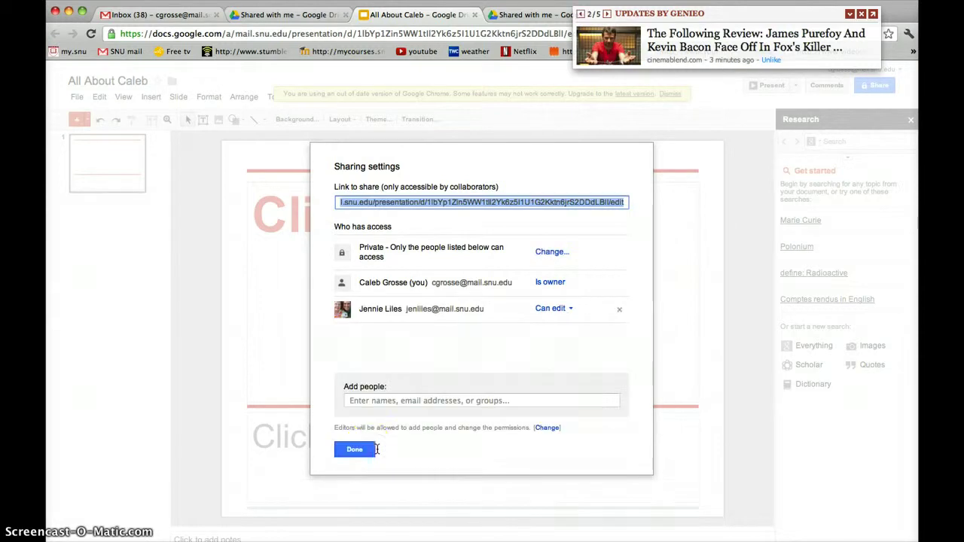
pyautogui.click(352, 450)
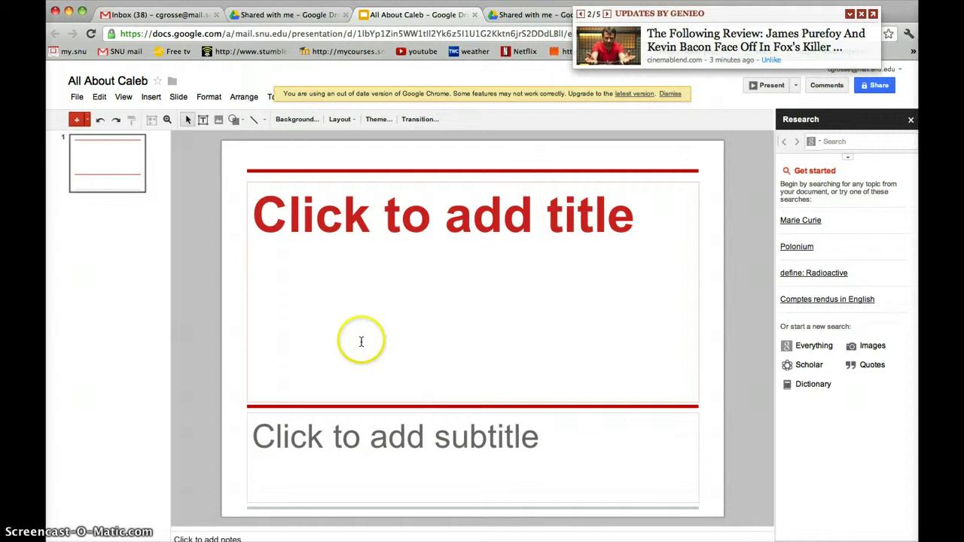
# - Add a title-and-body slide, and title slide 1 'All About' plus the student's name
pyautogui.click(181, 97)
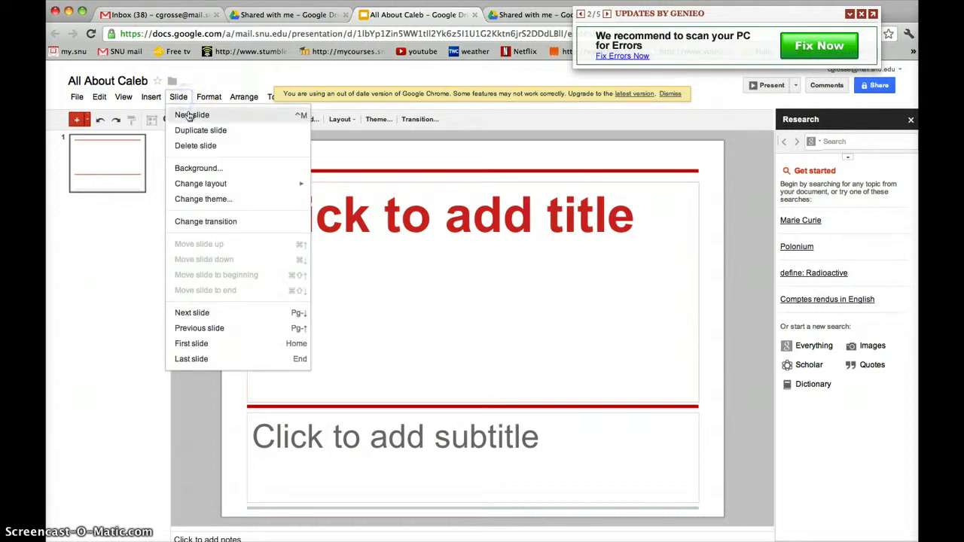
pyautogui.click(188, 114)
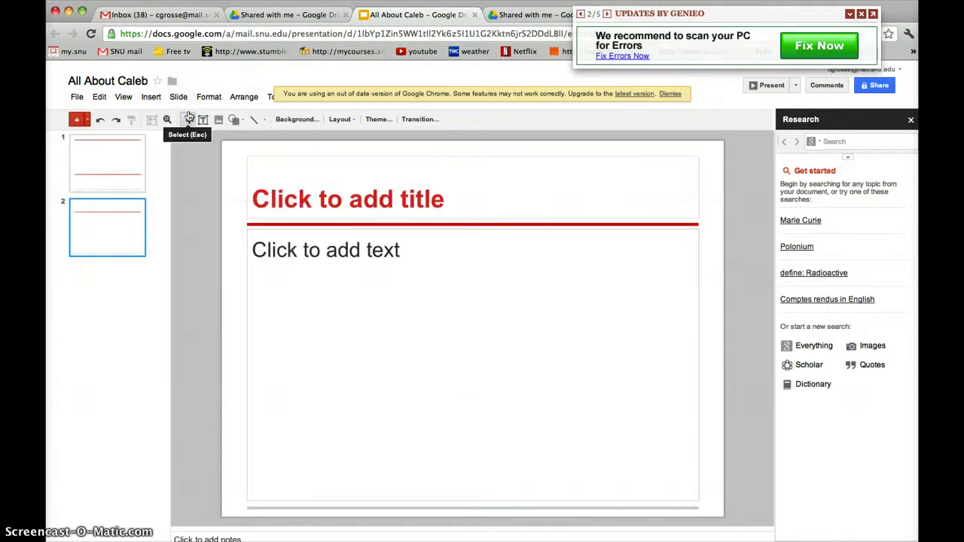
pyautogui.click(125, 154)
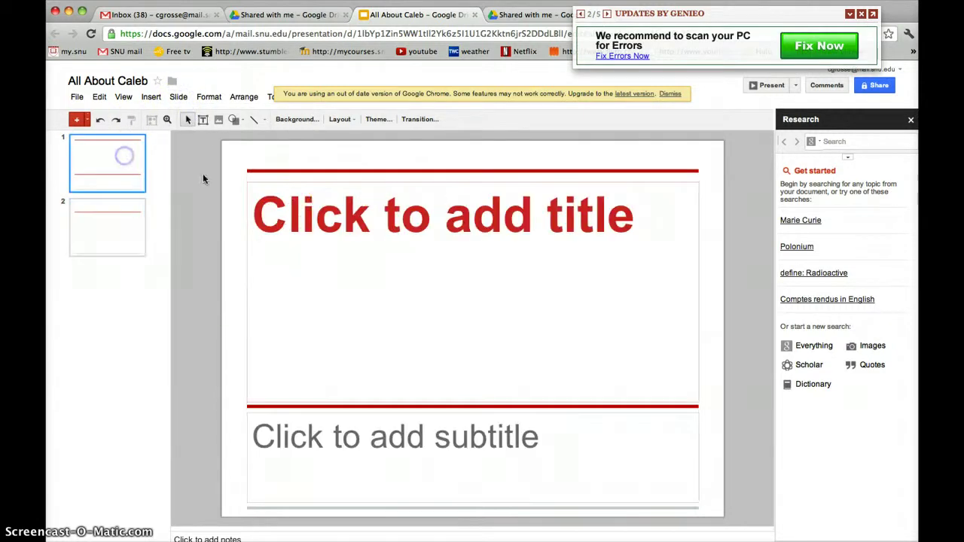
pyautogui.click(291, 209)
pyautogui.write('All A')
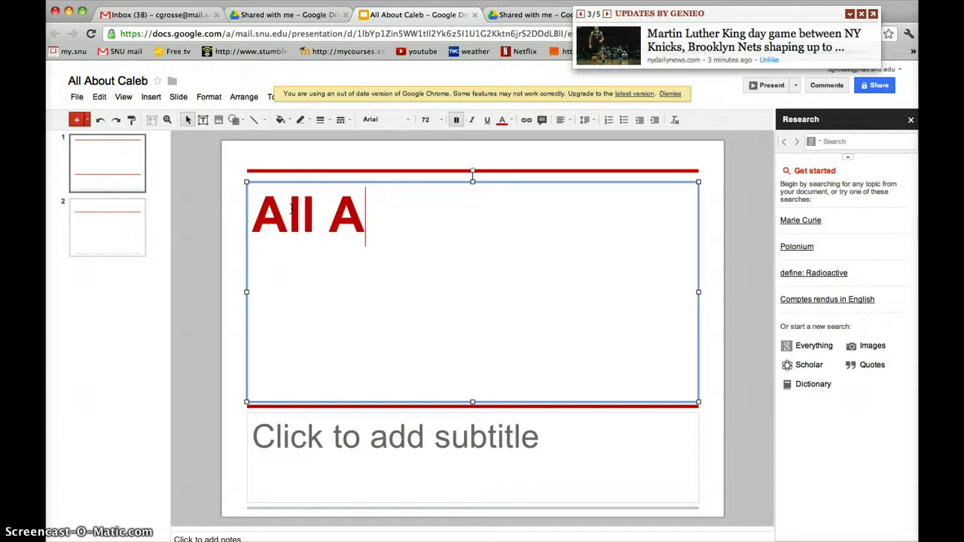
pyautogui.write('bout Caleb')
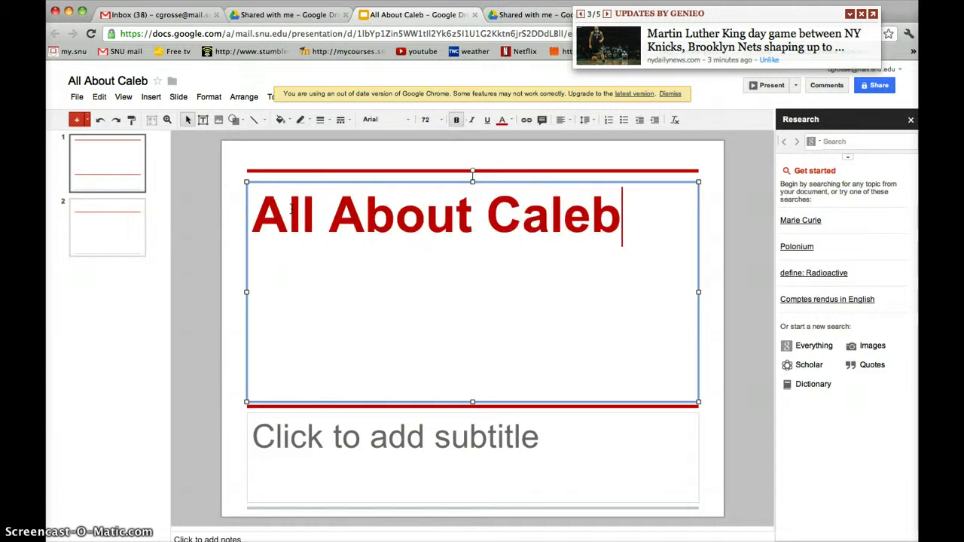
pyautogui.click(233, 211)
# - Title slide 2 with the student's name plus 'Favorites' and place the cursor in its body
pyautogui.click(112, 211)
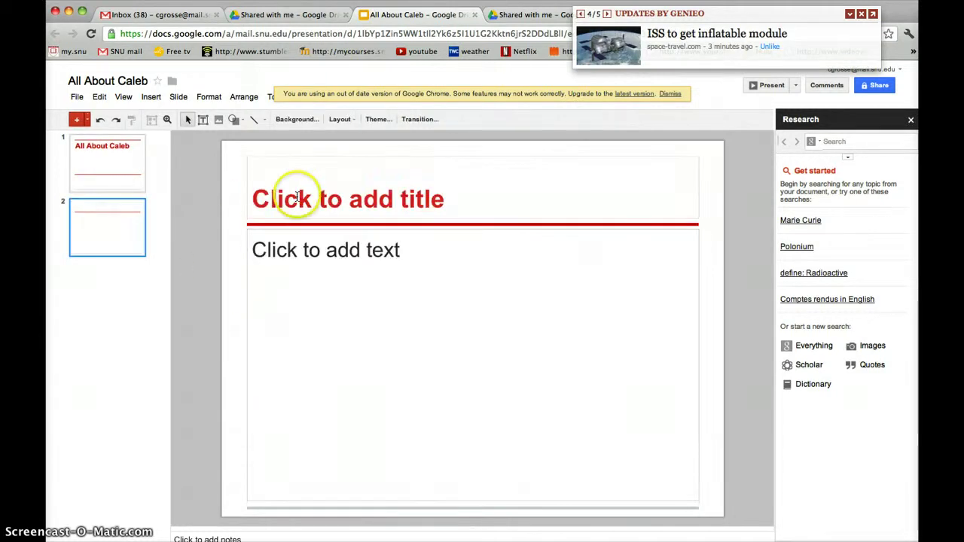
pyautogui.click(298, 198)
pyautogui.write('Ca')
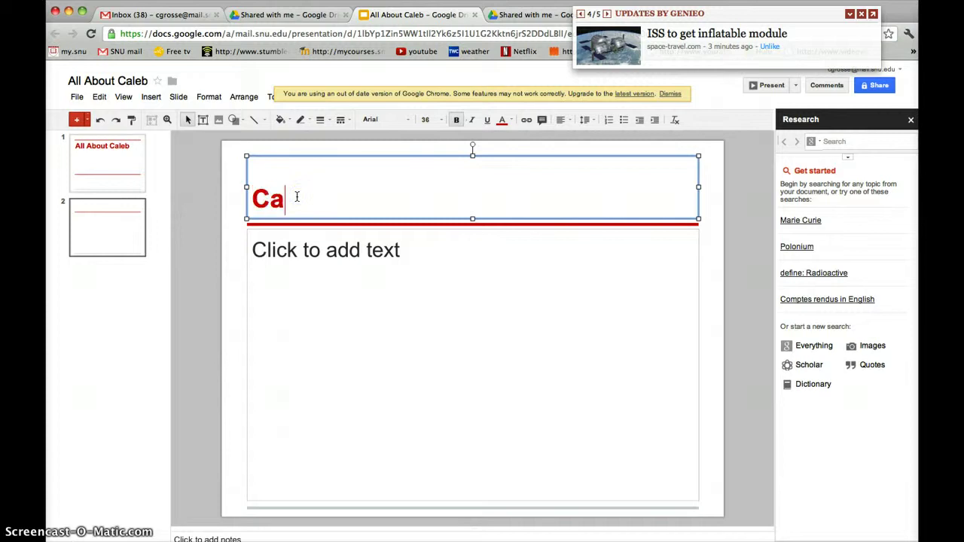
pyautogui.write("leb's Favorit")
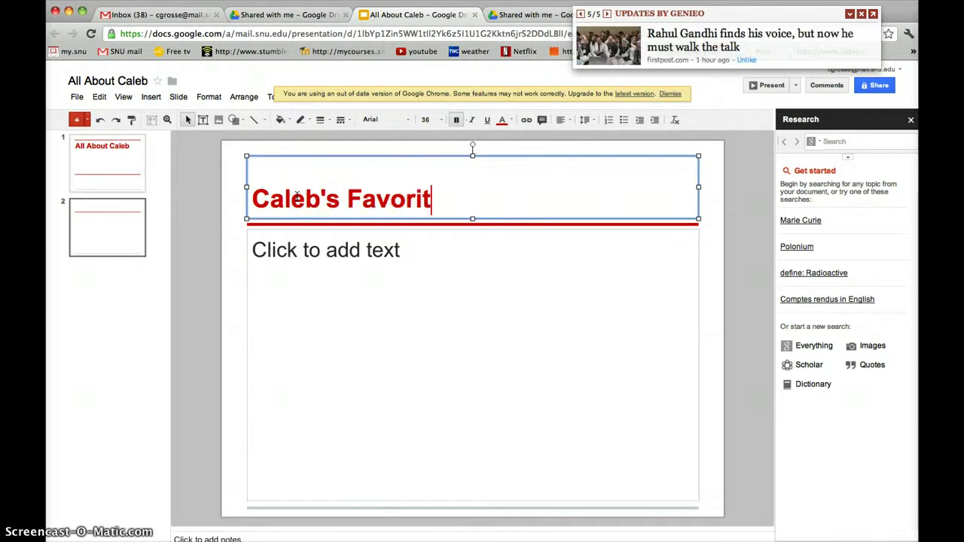
pyautogui.write('es')
pyautogui.click(348, 256)
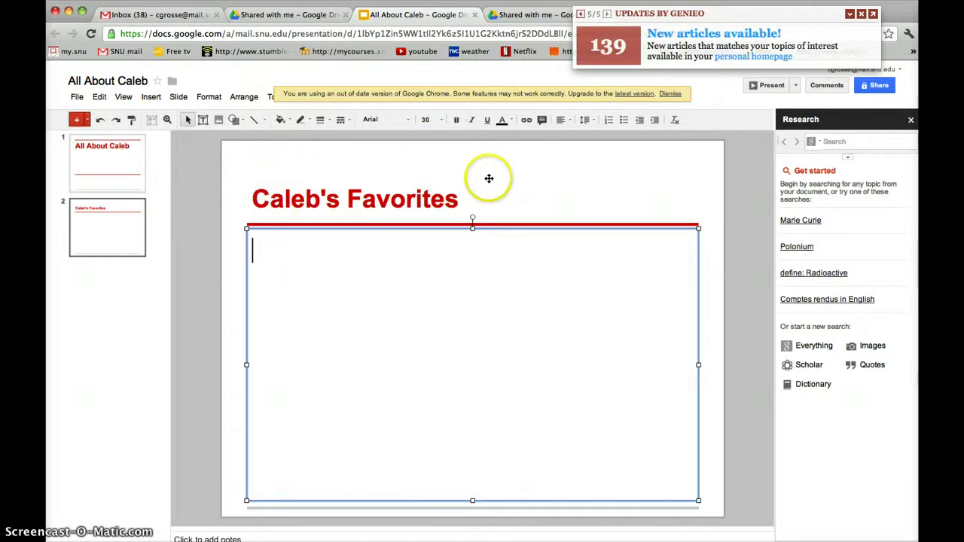
# - Add the bullets 'Strawberry Icecream', 'Running' and 'Arguing' to the favorites slide
pyautogui.click(625, 121)
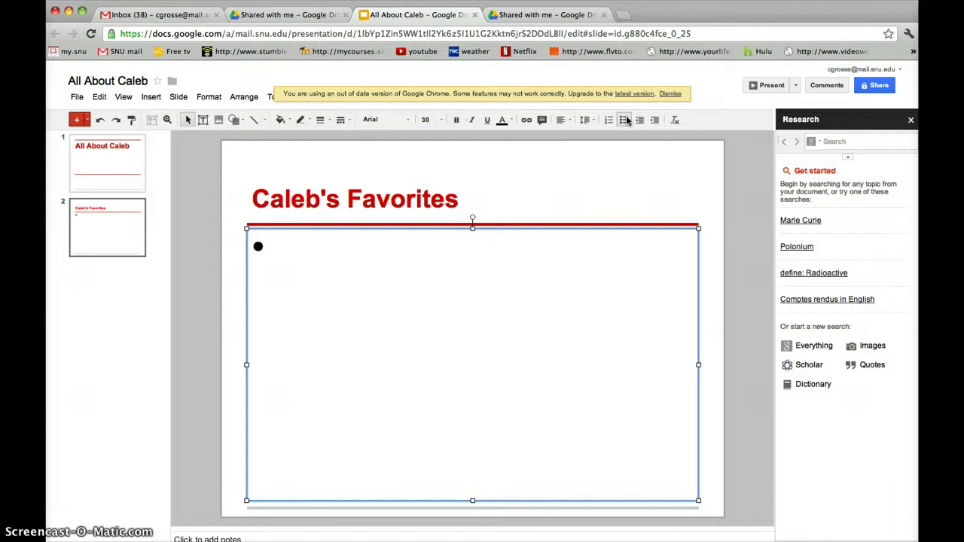
pyautogui.write('Strawberry Icecream')
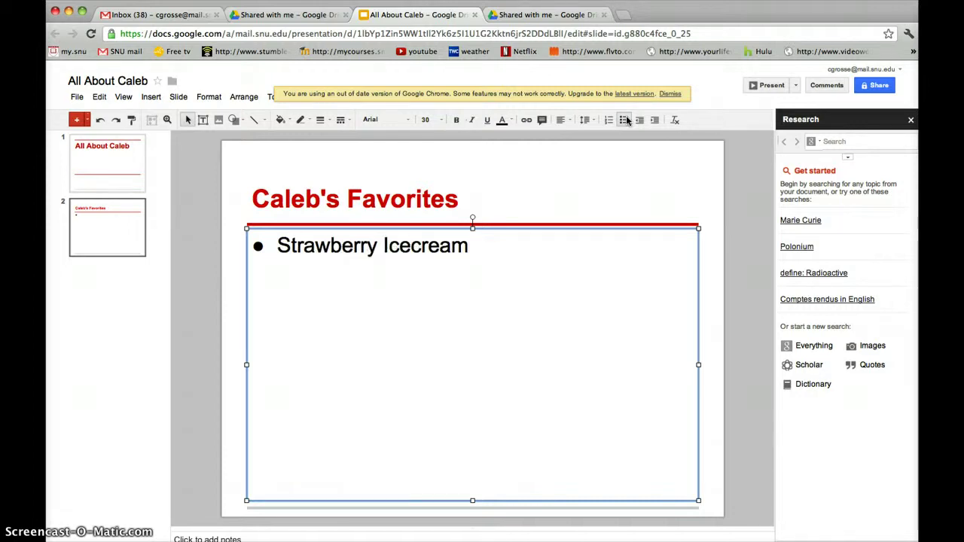
pyautogui.press('Return')
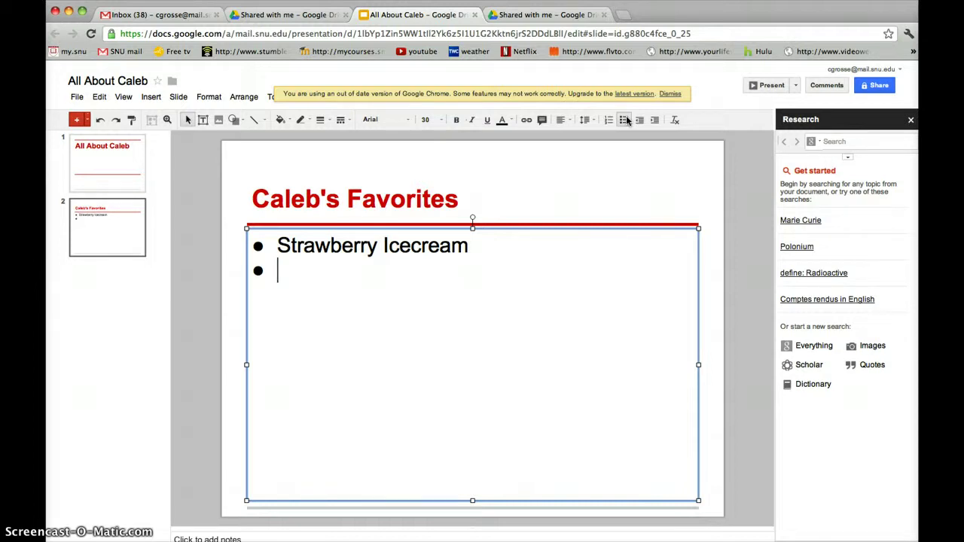
pyautogui.write('Running')
pyautogui.press('Return')
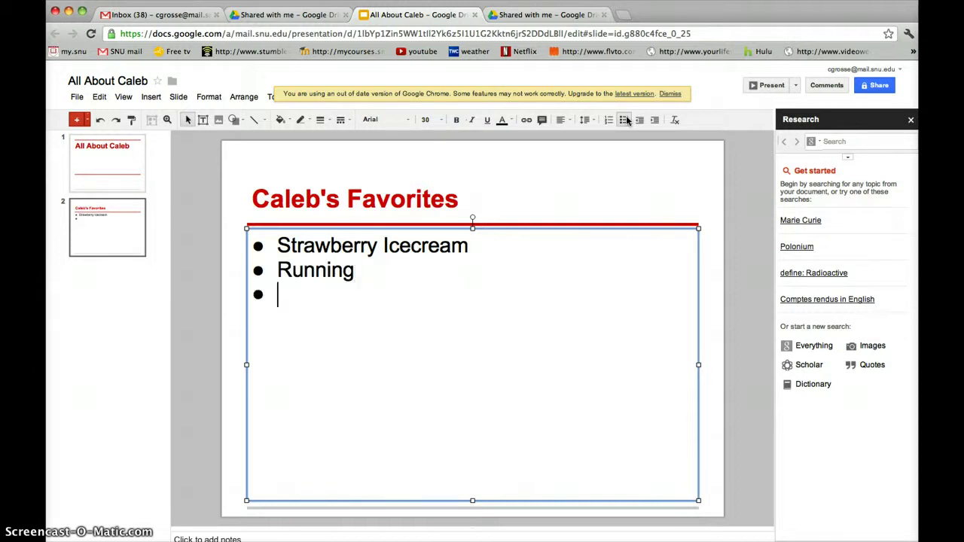
pyautogui.write('Arguing')
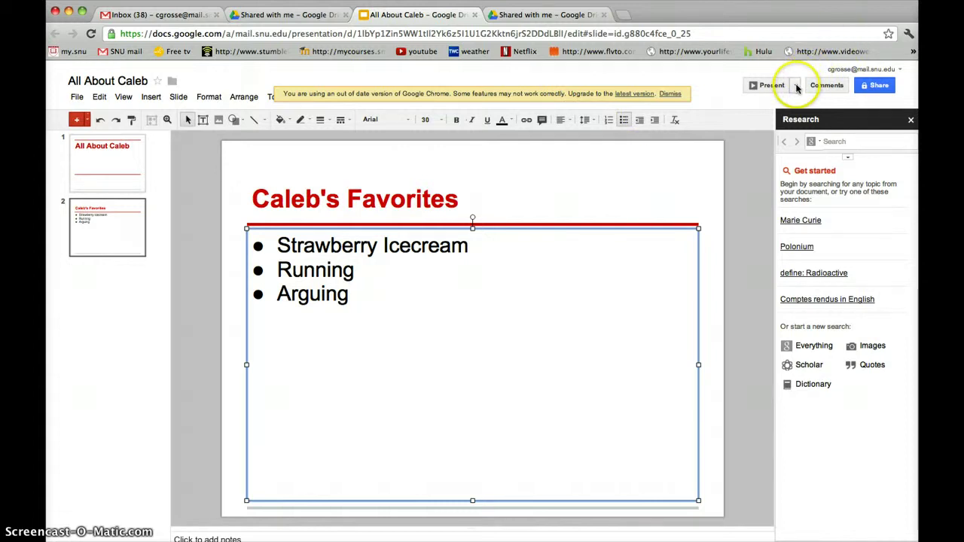
pyautogui.click(796, 87)
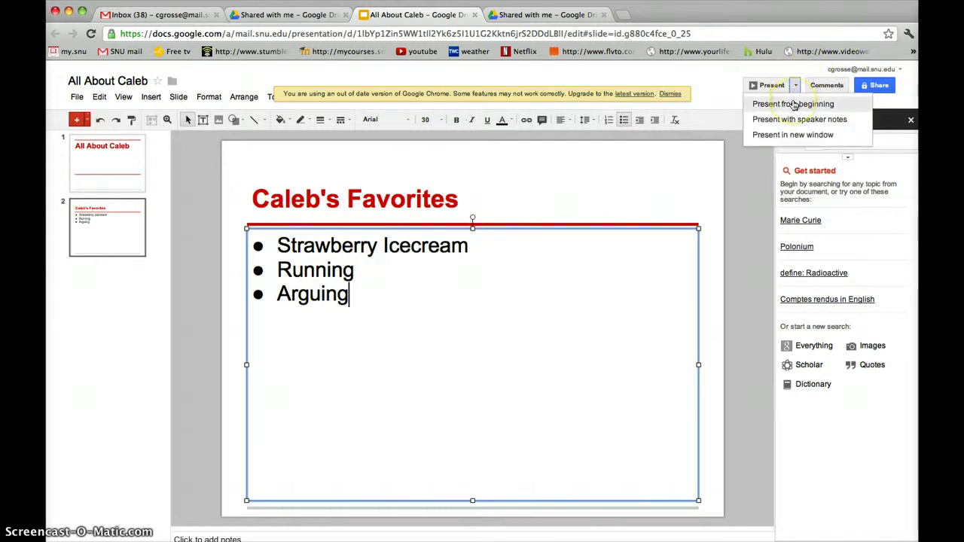
pyautogui.click(794, 106)
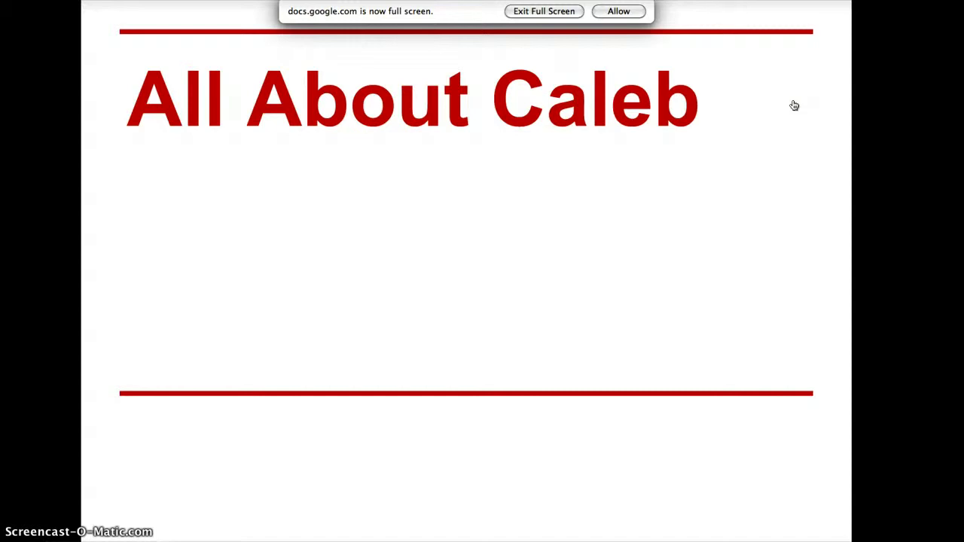
pyautogui.click(794, 105)
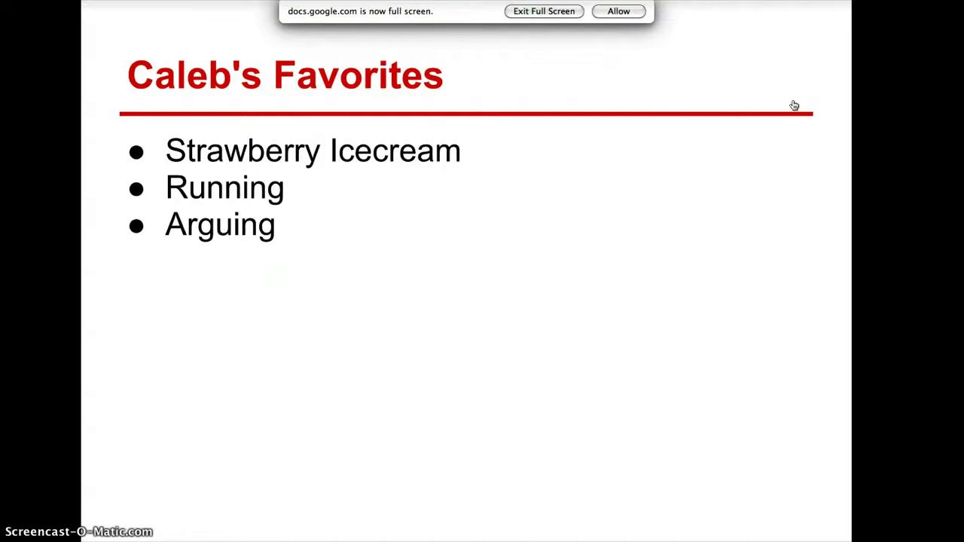
pyautogui.click(774, 101)
pyautogui.click(728, 217)
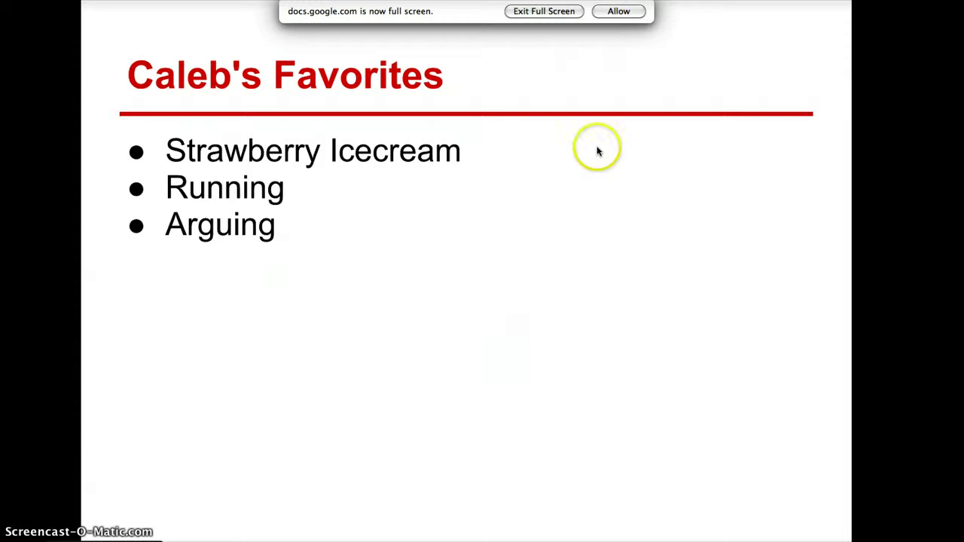
pyautogui.click(562, 11)
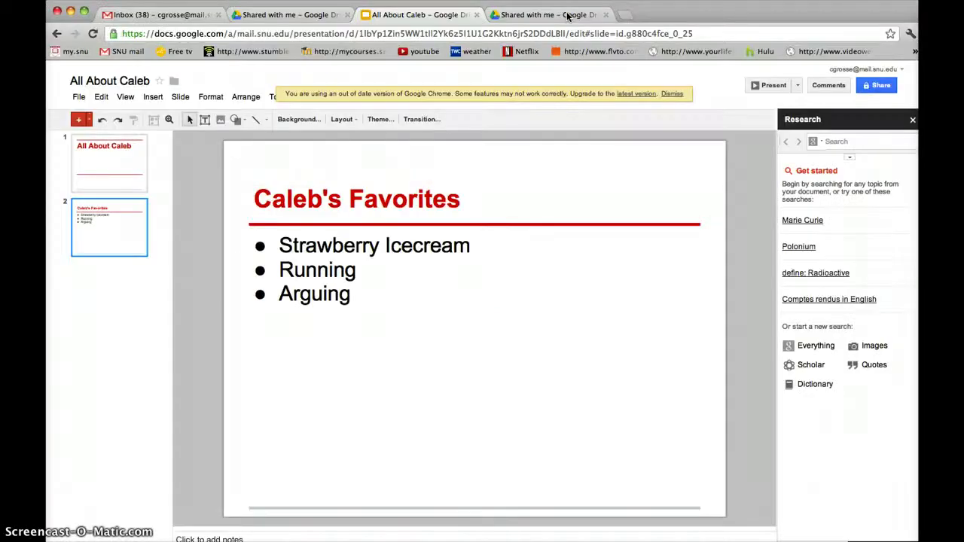